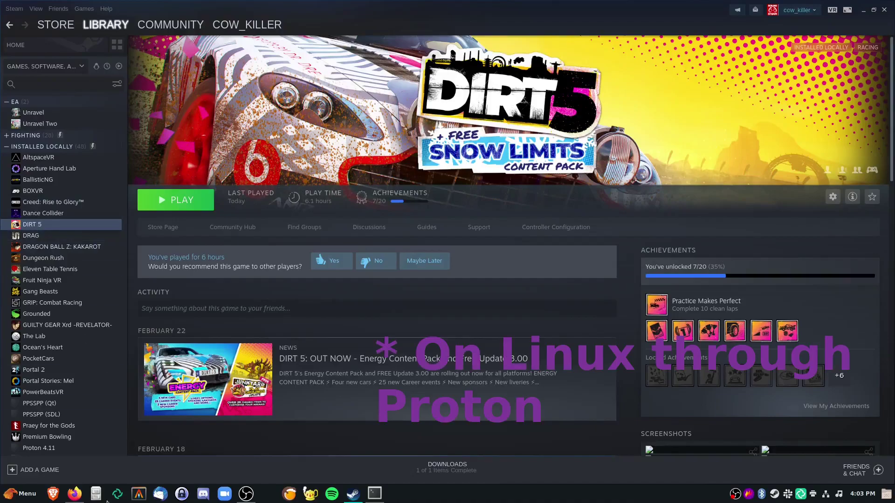
Check the DIRT 5 issue page in the browser, then return to Steam
mouse_move(75, 493)
left_click(70, 447)
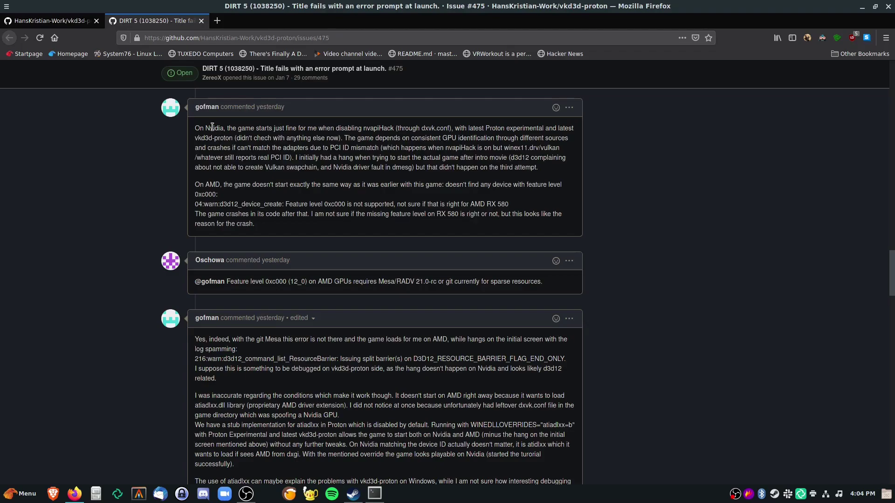
mouse_move(198, 111)
left_click(862, 9)
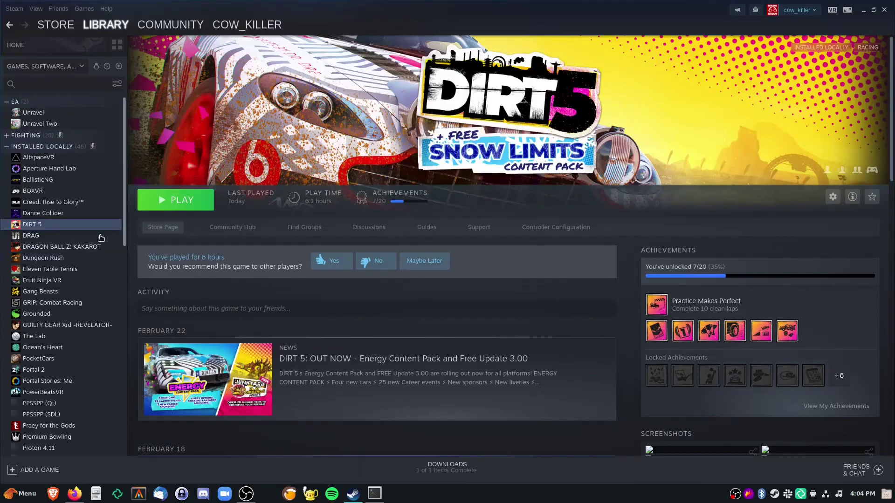
Review DIRT 5's launch options WINEDLLOVERRIDES="atiadlxx=b" %command% and move to Compatibility
right_click(28, 226)
left_click(33, 298)
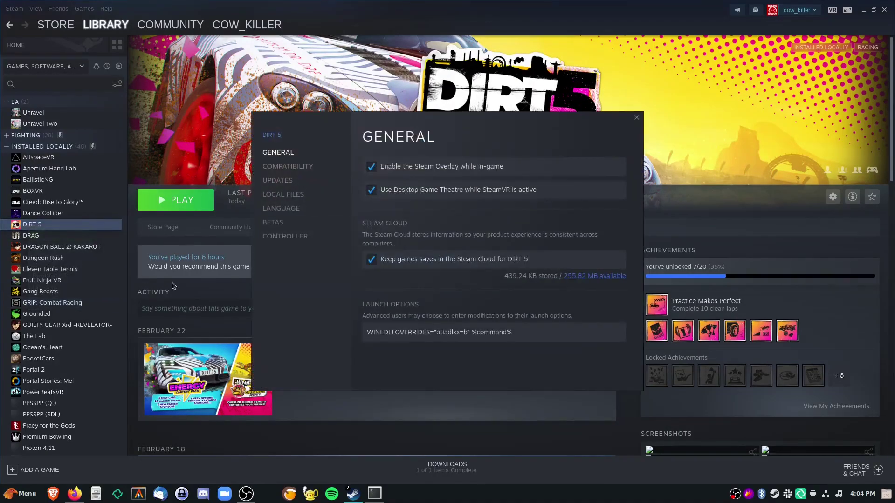
left_click(428, 332)
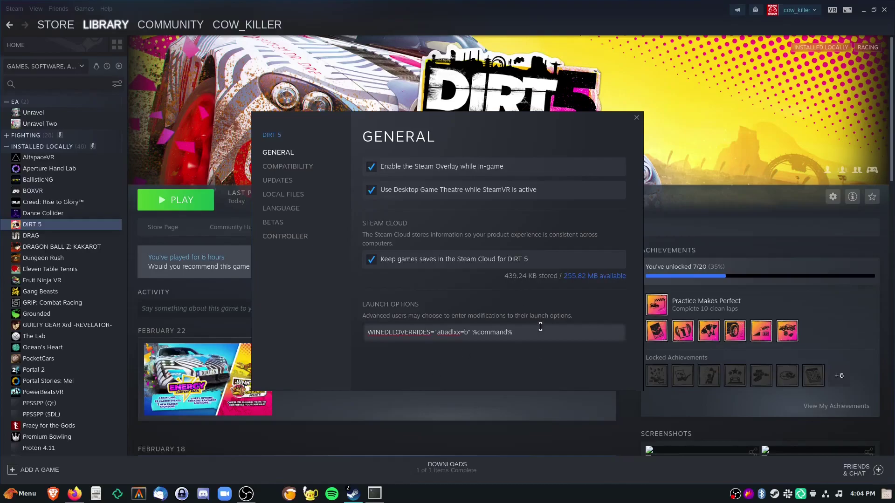
left_click(288, 166)
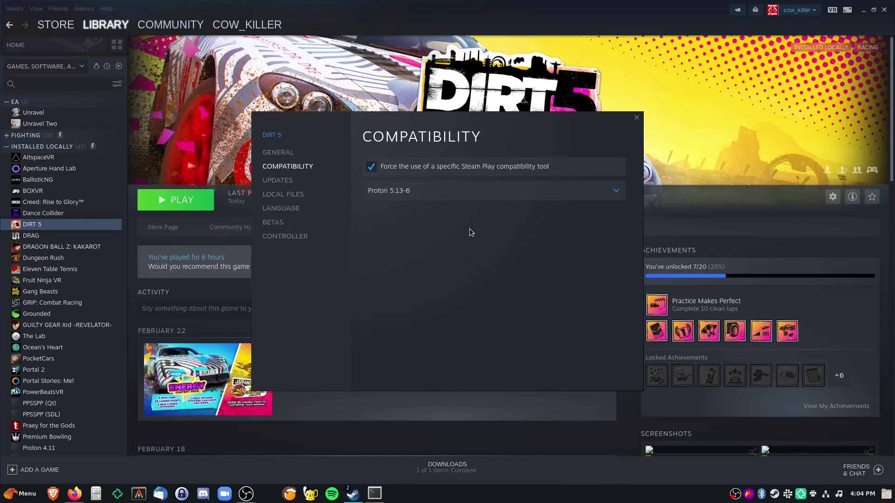
Keep DIRT 5's compatibility tool on Proton 5.13-6, then go to Local Files
left_click(413, 194)
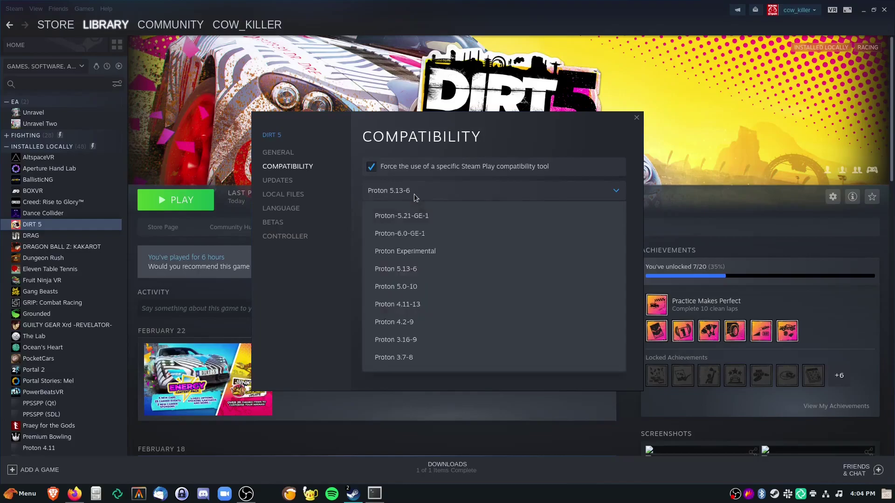
left_click(428, 276)
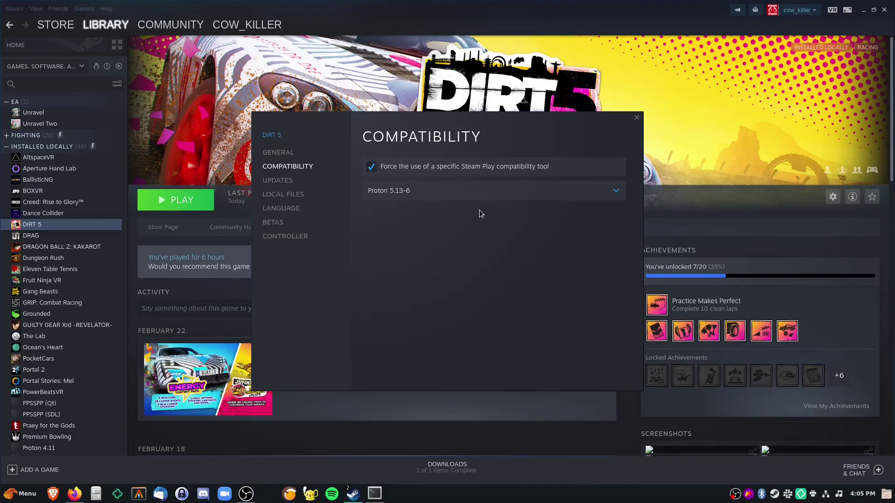
left_click(430, 192)
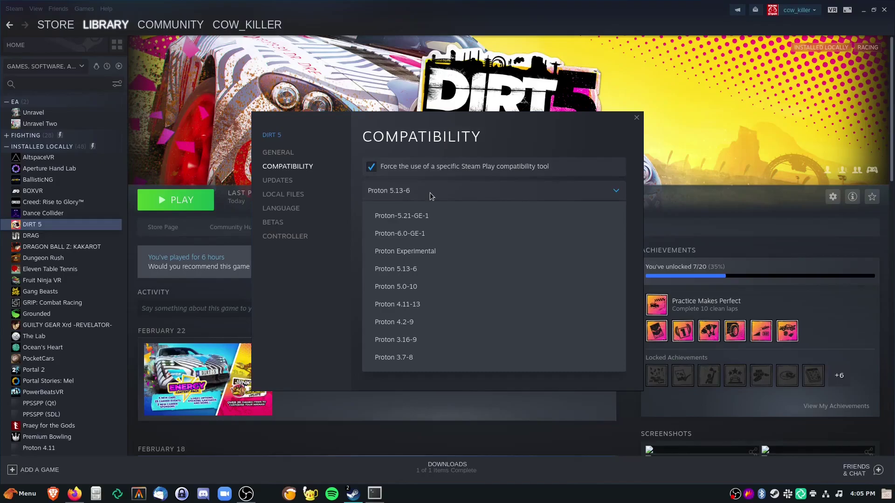
left_click(430, 192)
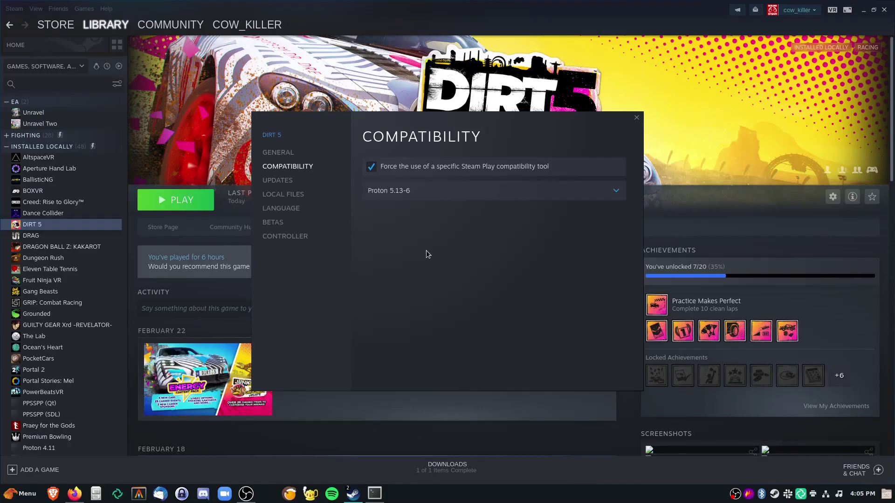
left_click(411, 192)
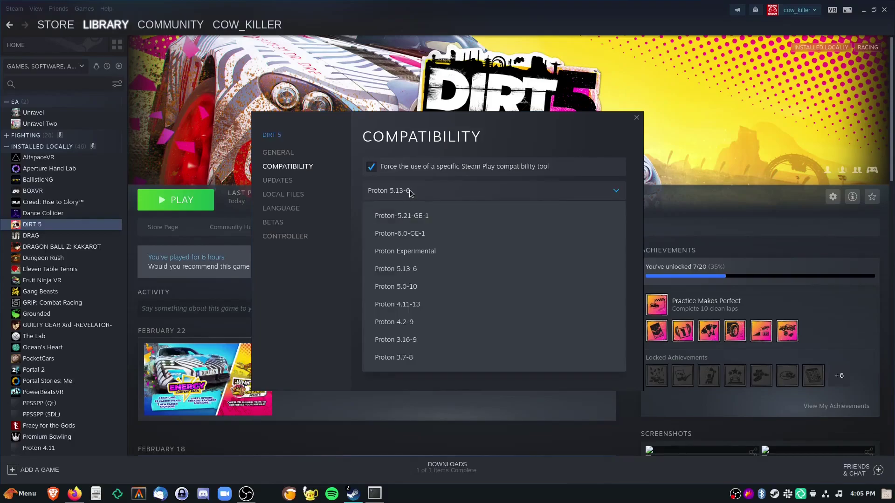
left_click(424, 269)
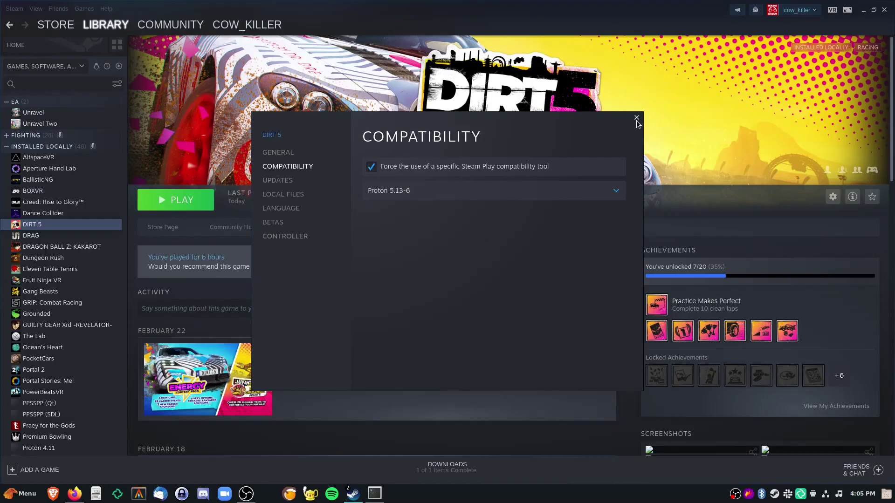
left_click(280, 194)
Browse DIRT 5's install folder, select d3d12.dll, then minimize it and close Properties
left_click(562, 170)
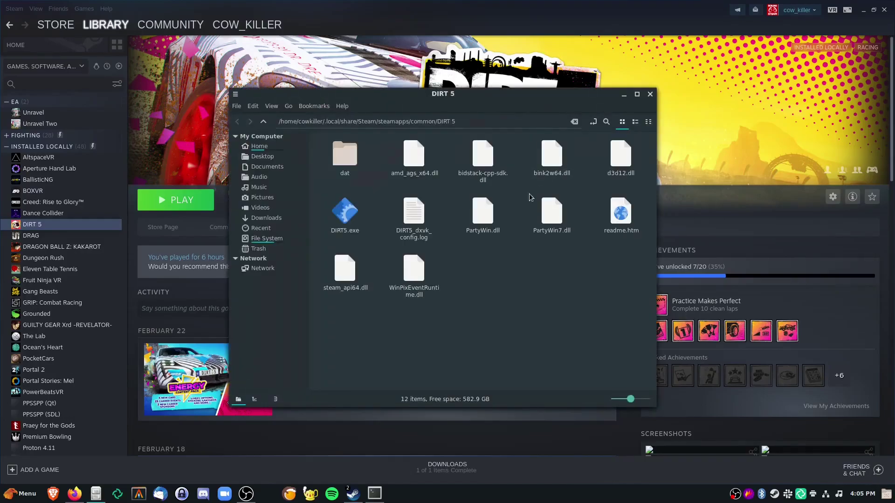
left_click(626, 173)
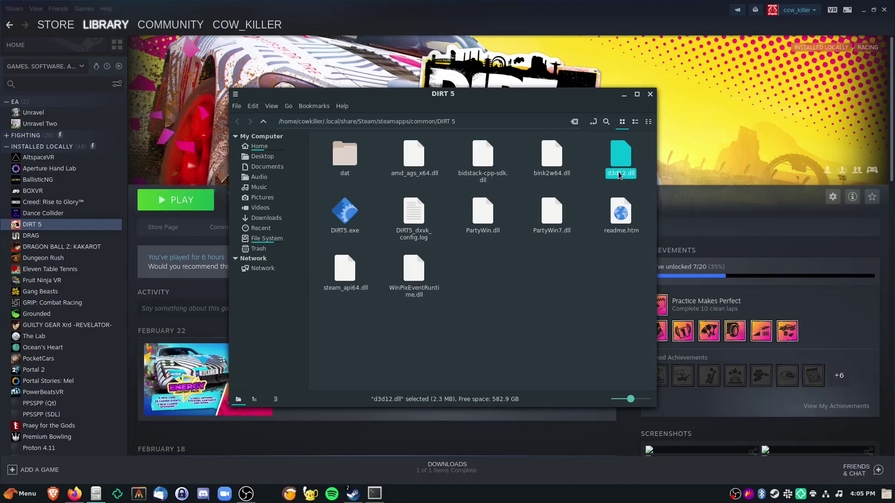
left_click(624, 96)
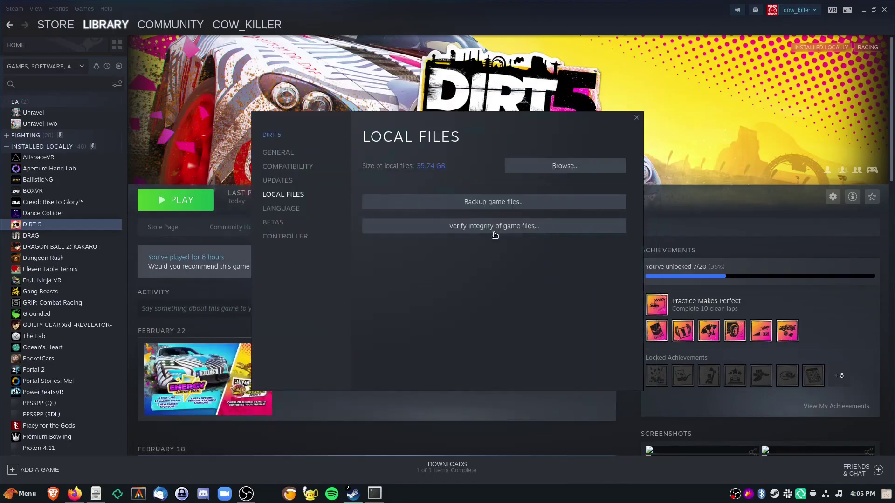
left_click(636, 118)
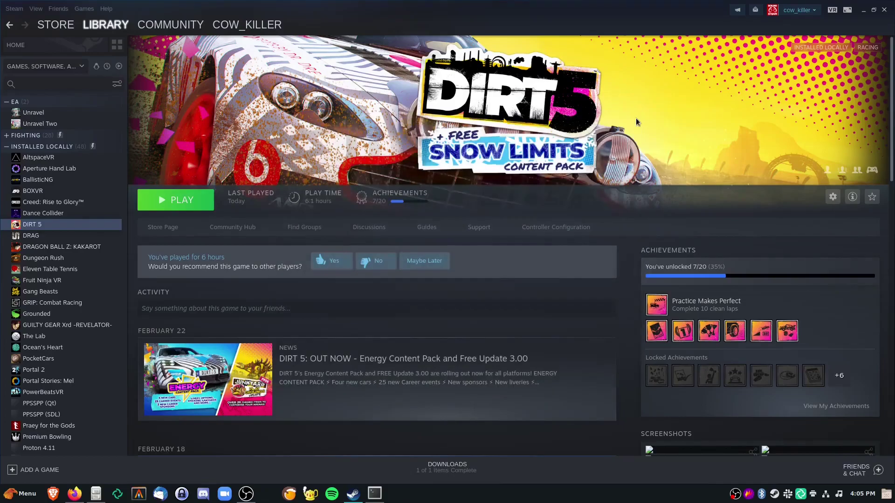
Read the vkd3d-proton README's cloning and build requirements sections in Firefox
left_click(73, 492)
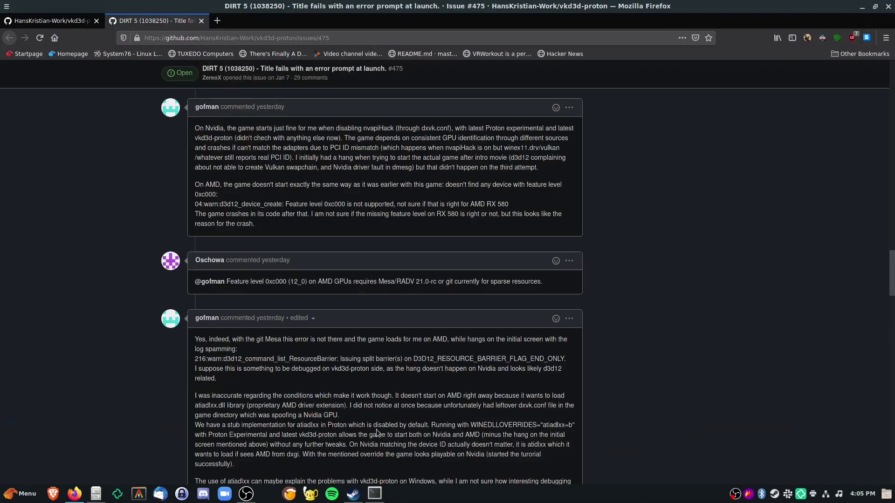
left_click(54, 23)
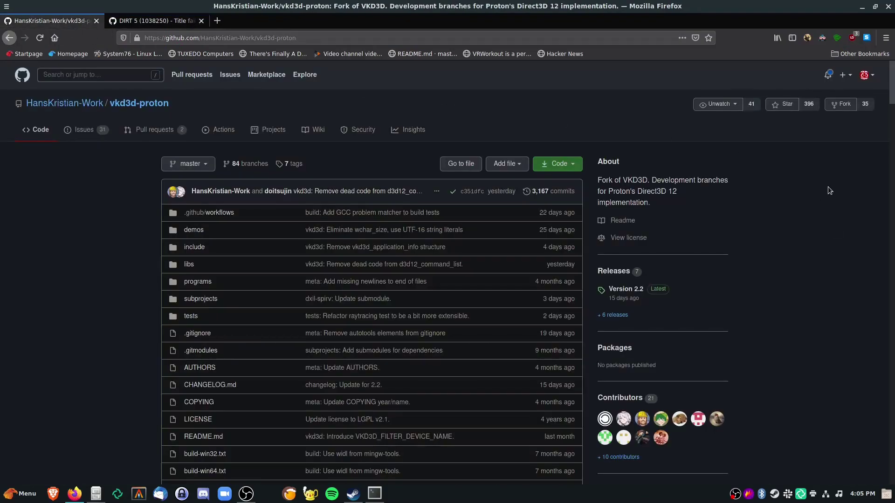
scroll(790, 248, "down", 15)
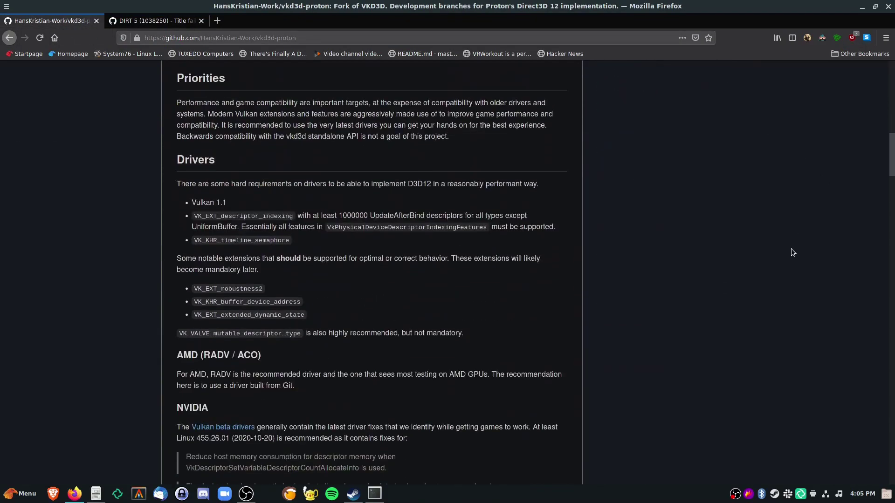
scroll(790, 252, "down", 9)
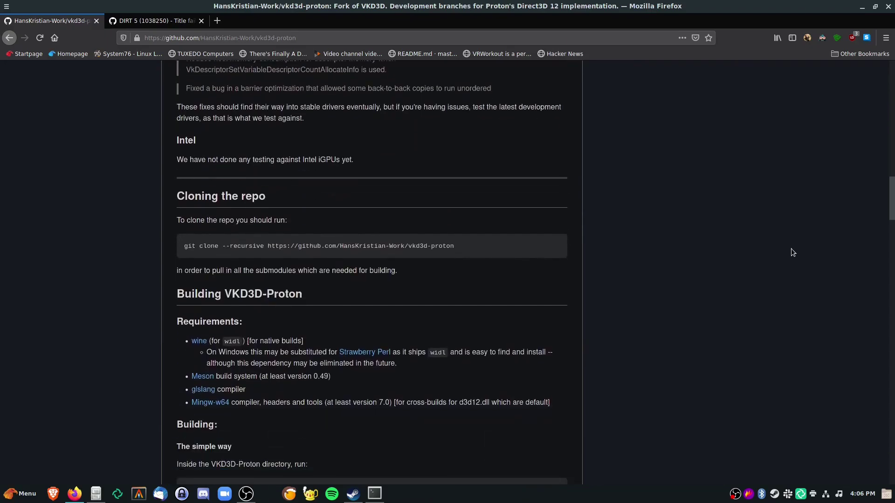
scroll(791, 249, "down", 2)
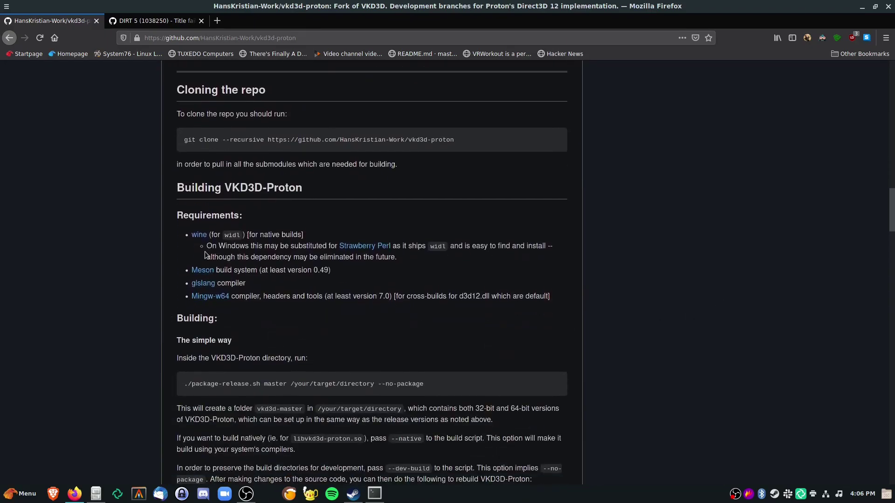
scroll(406, 342, "up", 3)
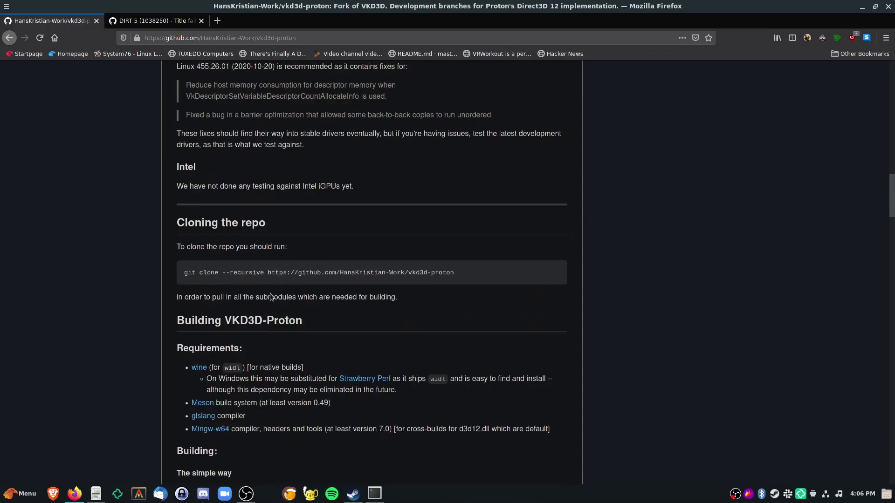
Clone the vkd3d-proton repository recursively and list the Programs folder
left_click(374, 493)
type("clone")
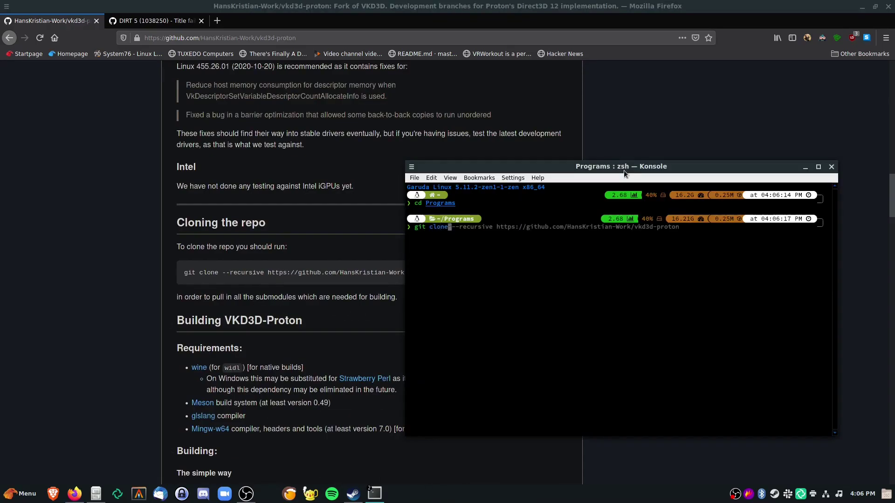
type(" --recursive")
key("Right")
key("Return")
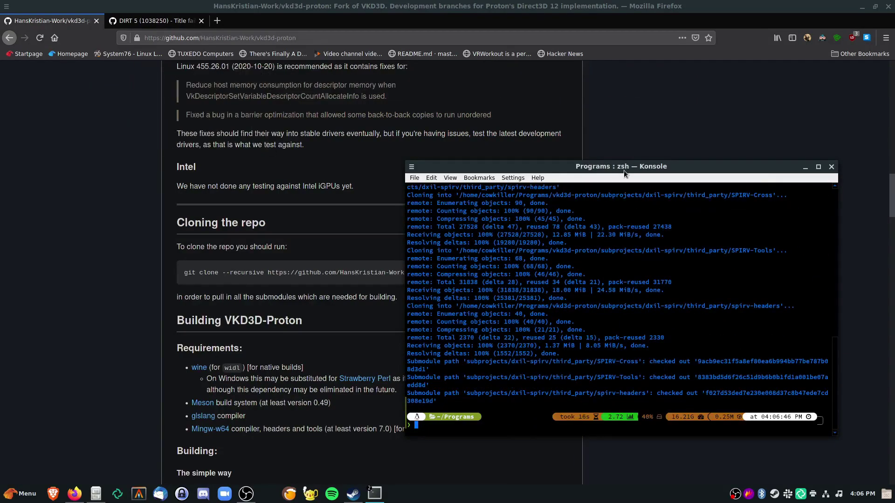
type("ls")
key("Return")
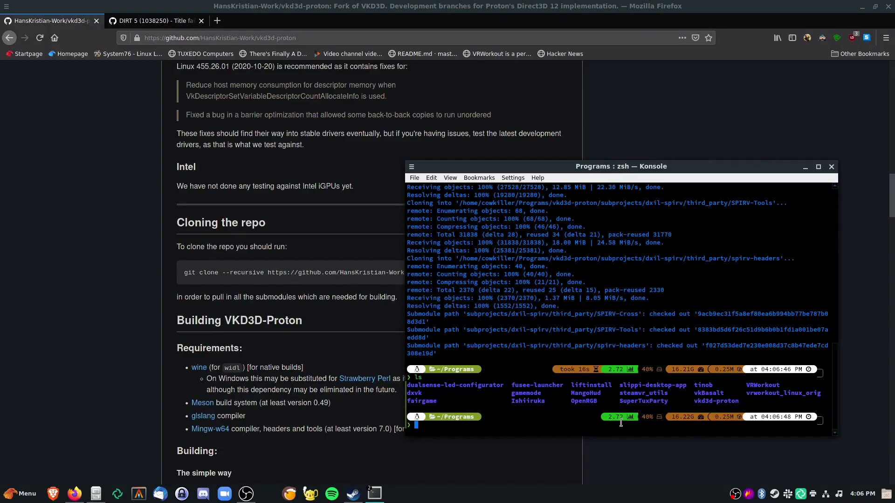
Enter the vkd3d-proton folder and list its files, including package-release.sh
type("cd vk")
key("Right")
key("Return")
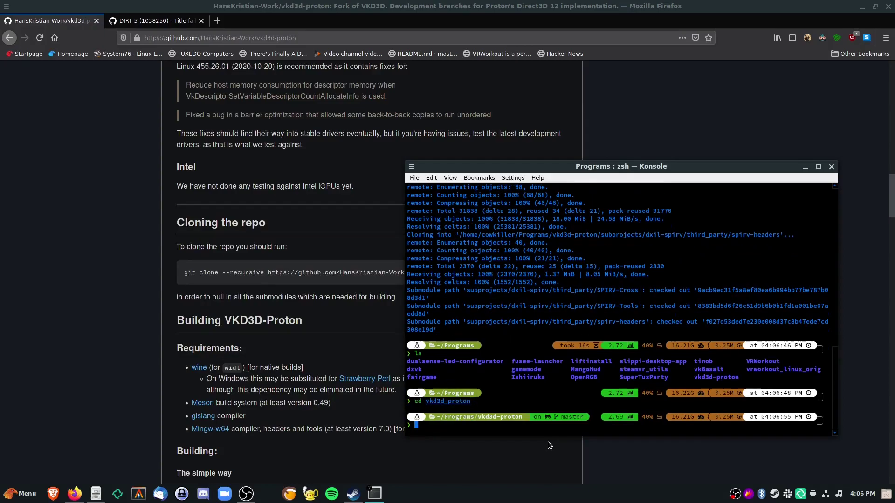
type("ls")
key("Return")
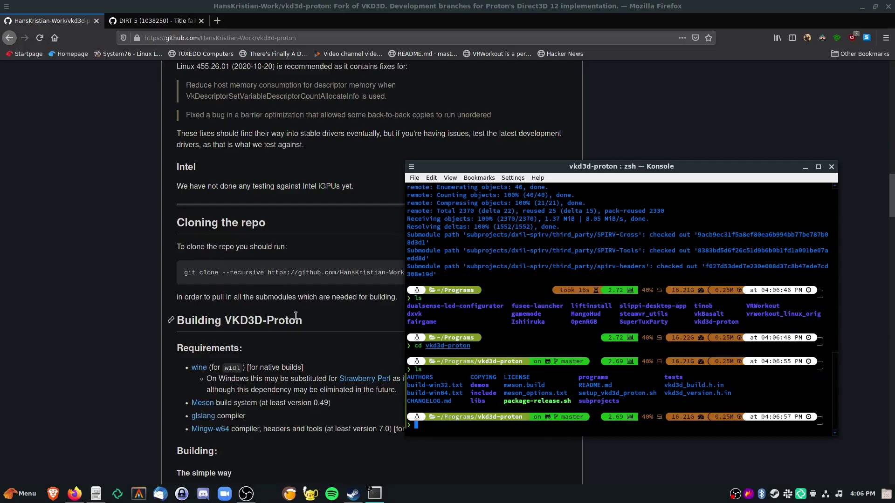
scroll(296, 315, "down", 2)
scroll(297, 319, "up", 1)
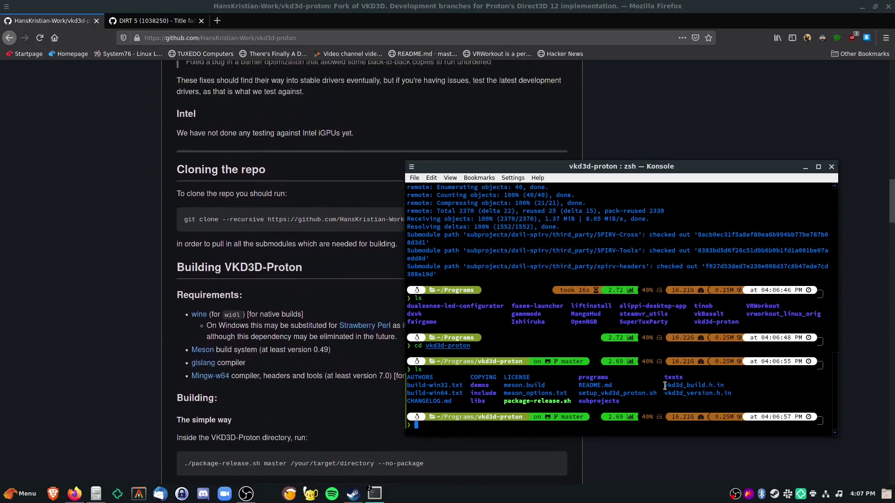
type("./")
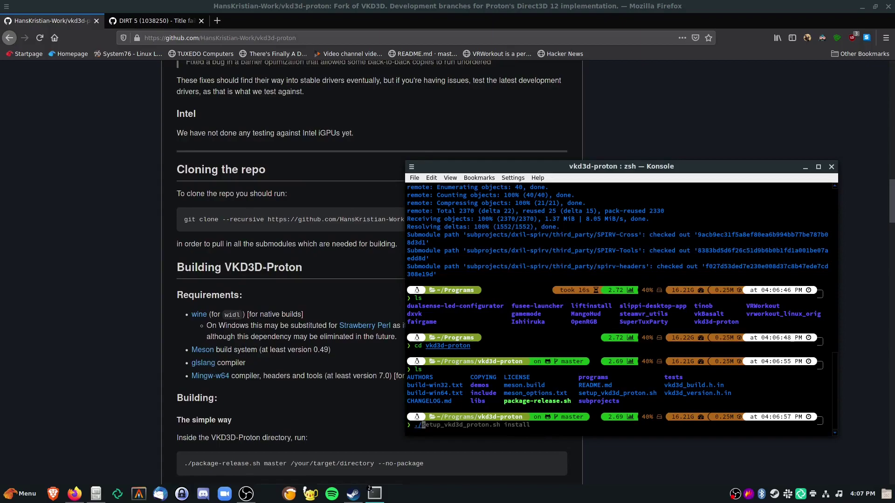
type("pac")
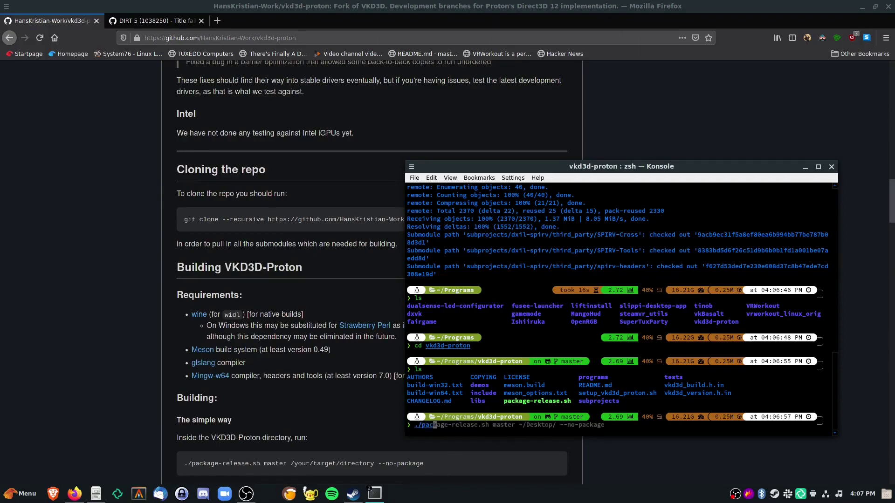
Build vkd3d-proton with ./package-release.sh master ~/Desktop/ --no-package
key("Right")
key("Left")
key("Left")
key("Left")
key("Left")
key("Left")
key("Left")
key("Left")
key("Left")
key("Left")
key("Left")
key("Left")
key("Left")
key("Left")
key("Left")
key("Left")
key("Left")
key("Left")
key("Left")
key("Left")
key("Left")
key("Right")
key("Right")
key("Right")
key("Right")
key("Right")
key("Right")
key("Right")
key("Right")
key("Right")
key("Right")
key("Right")
key("Right")
key("Right")
key("Right")
key("Right")
key("Right")
key("Right")
key("Right")
key("Right")
key("Right")
key("Right")
key("Right")
key("Return")
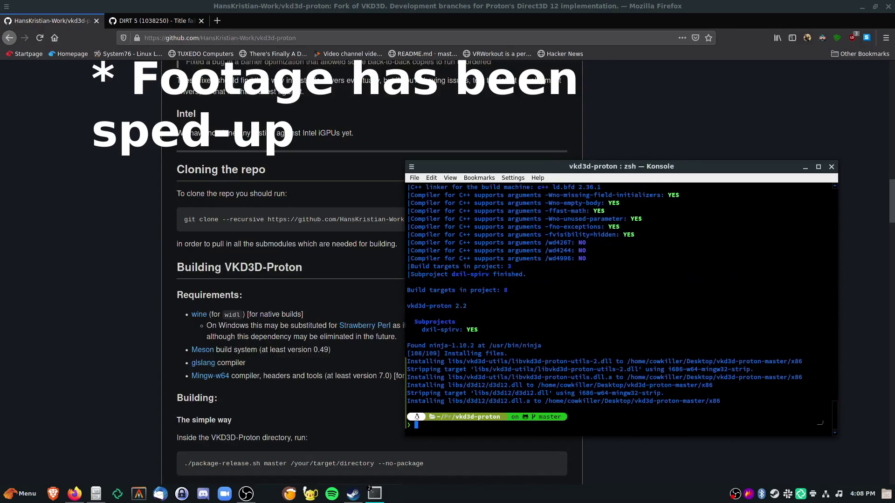
Close the terminal and copy the new d3d12.dll from Desktop/vkd3d-proton-master/x64
left_click(830, 167)
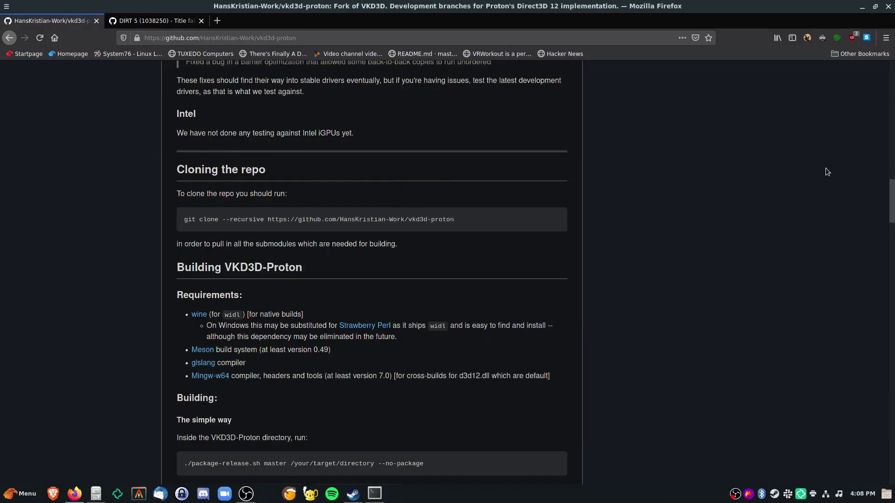
left_click(861, 6)
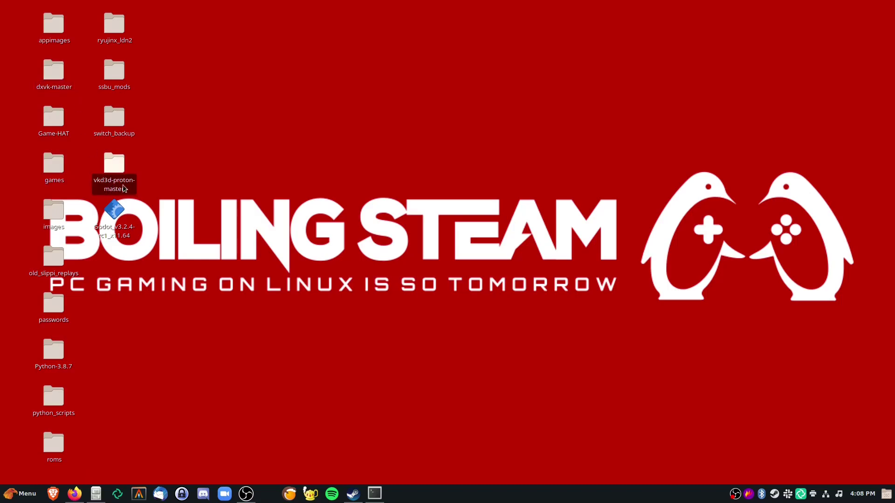
double_click(107, 191)
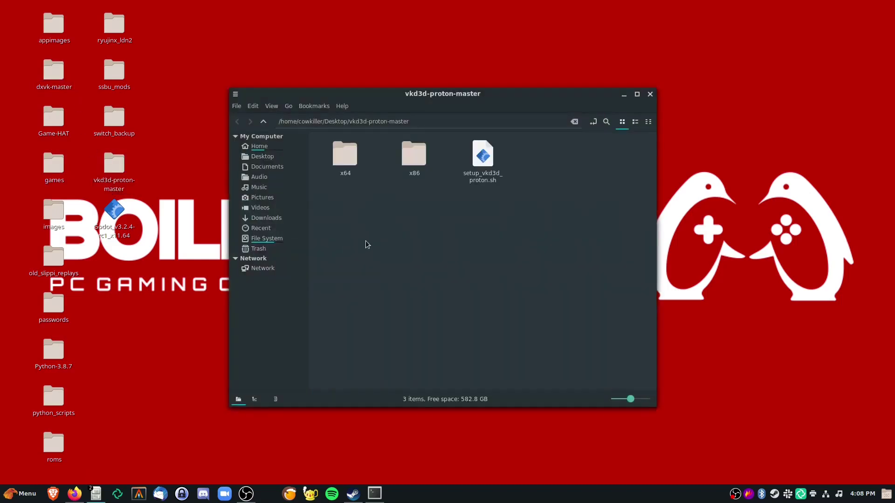
double_click(337, 161)
left_click(345, 162)
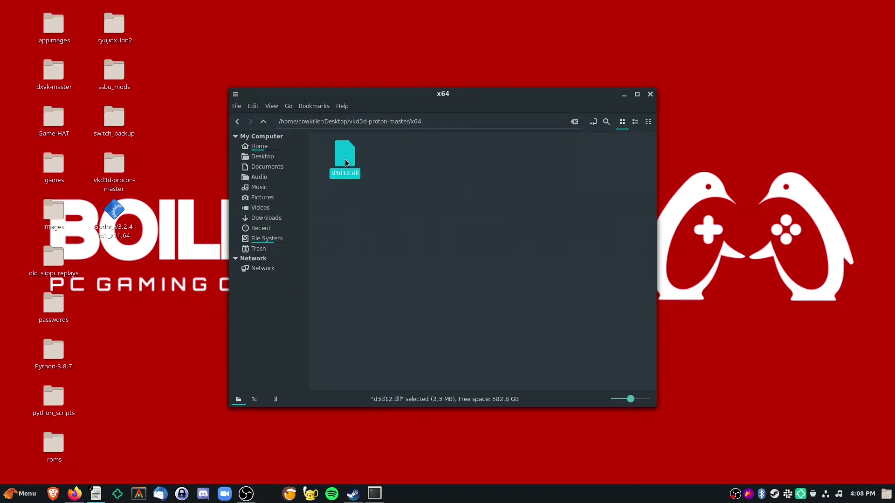
right_click(345, 162)
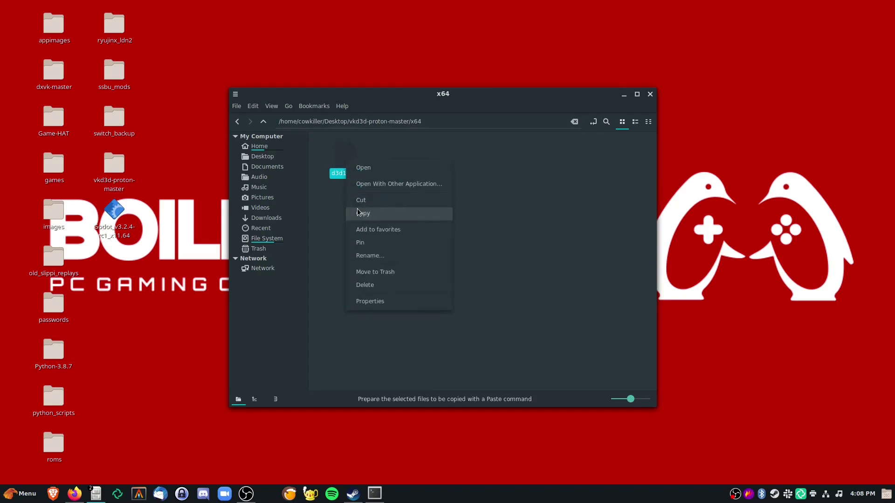
left_click(357, 208)
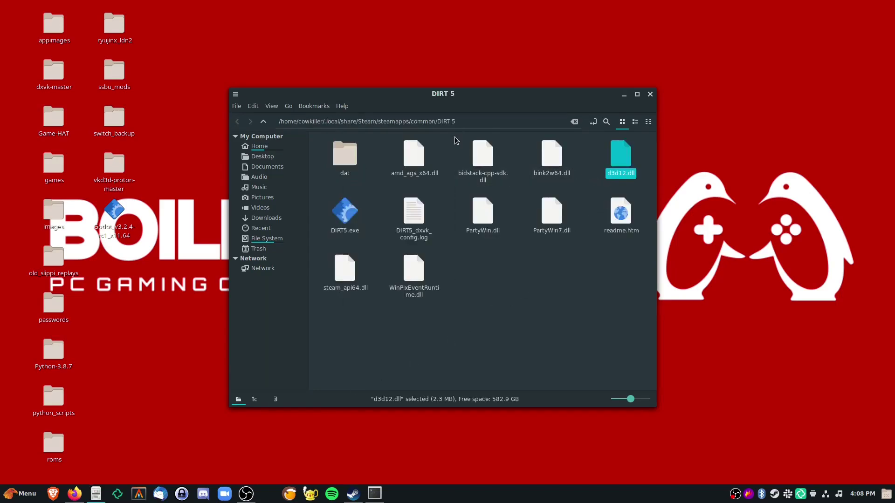
Paste d3d12.dll into the DIRT 5 folder, replacing the old one, and close the window
left_click(532, 280)
right_click(533, 276)
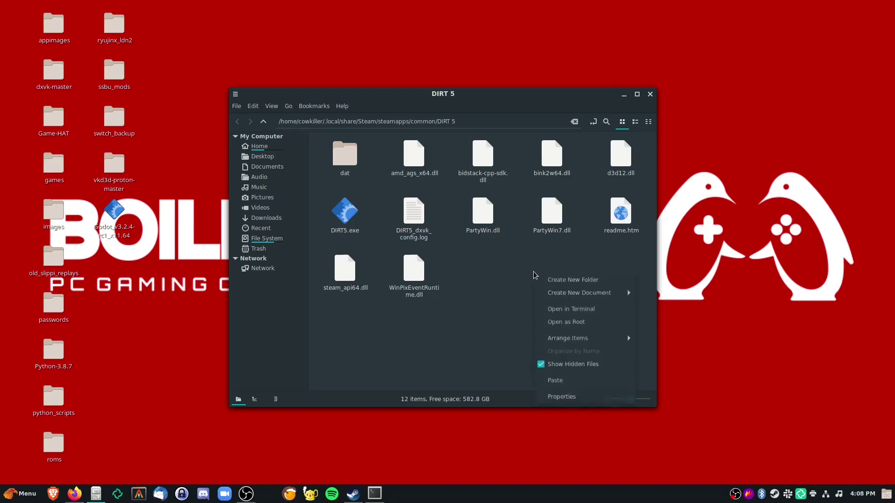
left_click(561, 379)
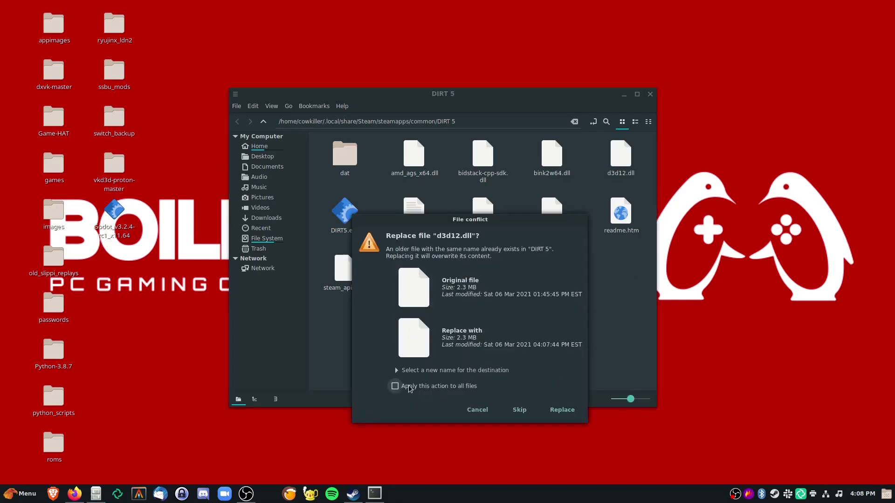
left_click(562, 411)
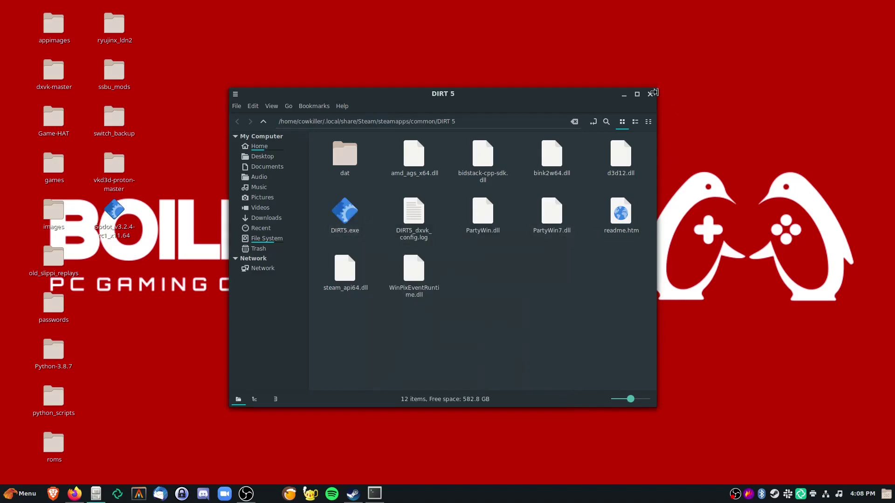
left_click(649, 95)
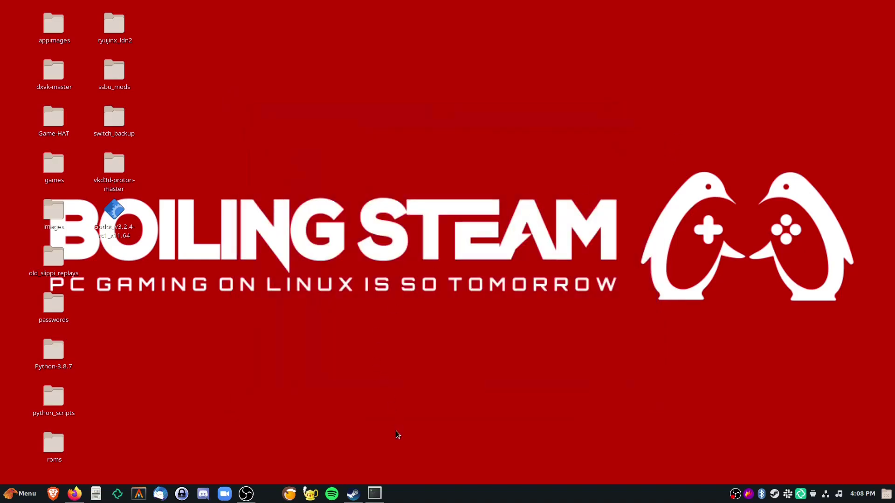
Select DIRT 5 in the Steam library and hit Play
left_click(353, 493)
left_click(20, 233)
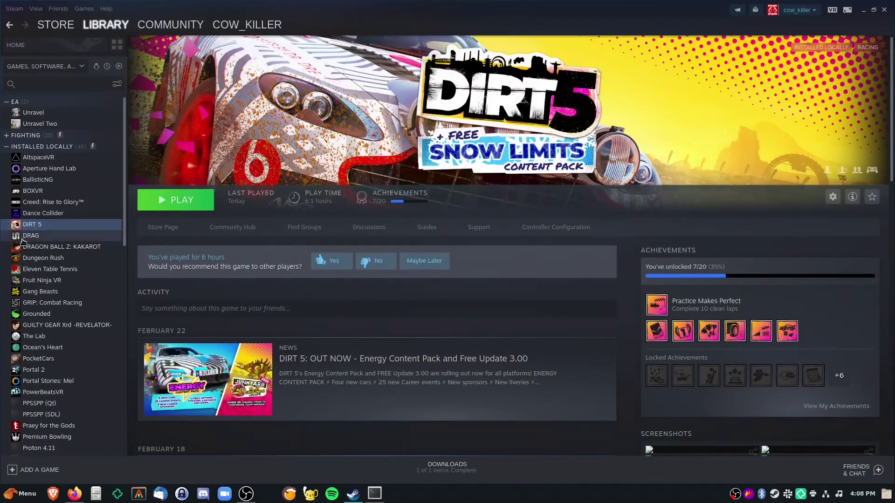
left_click(28, 224)
left_click(152, 201)
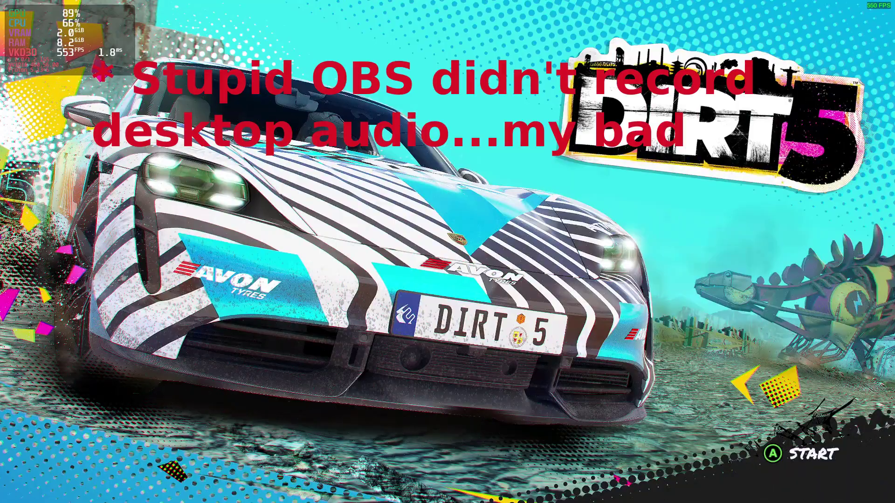
Pass the title screen and enter Career to load Land Rush at Olaelva Inlet, Norway
key("Return")
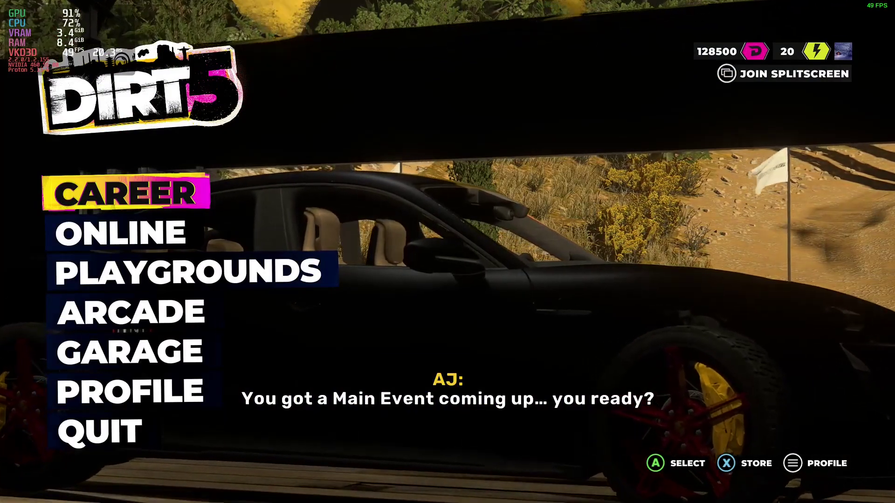
key("Return")
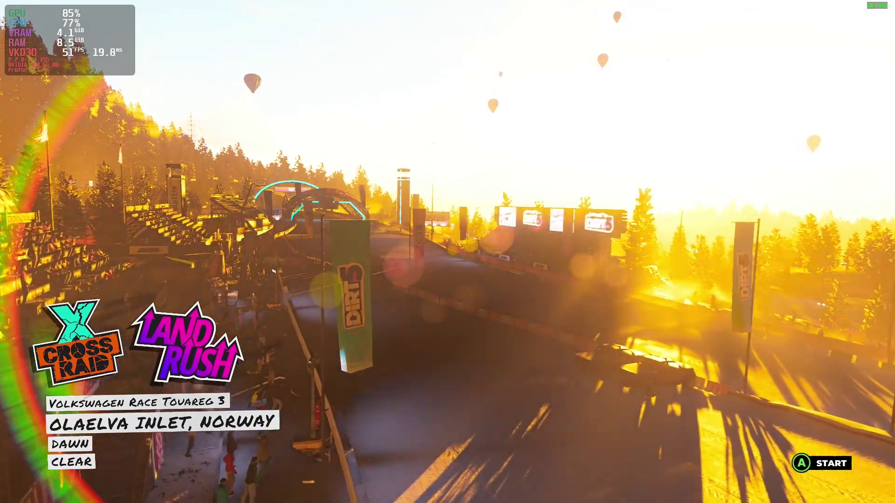
Start the Land Rush race, switch to chase camera, and drive from 10th into 1st
key("Return")
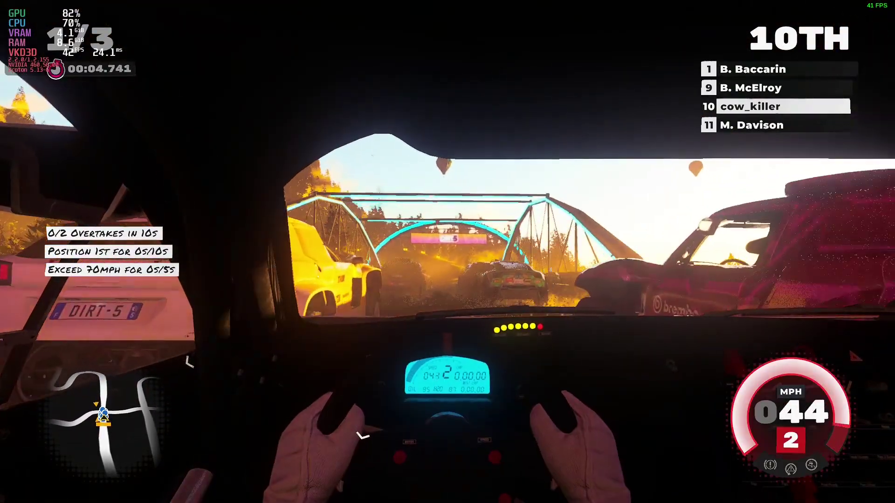
key("c")
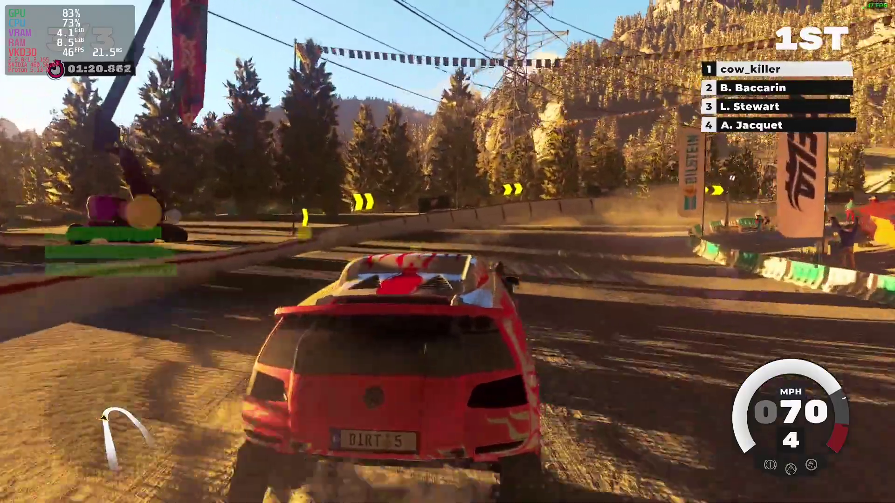
key("Left")
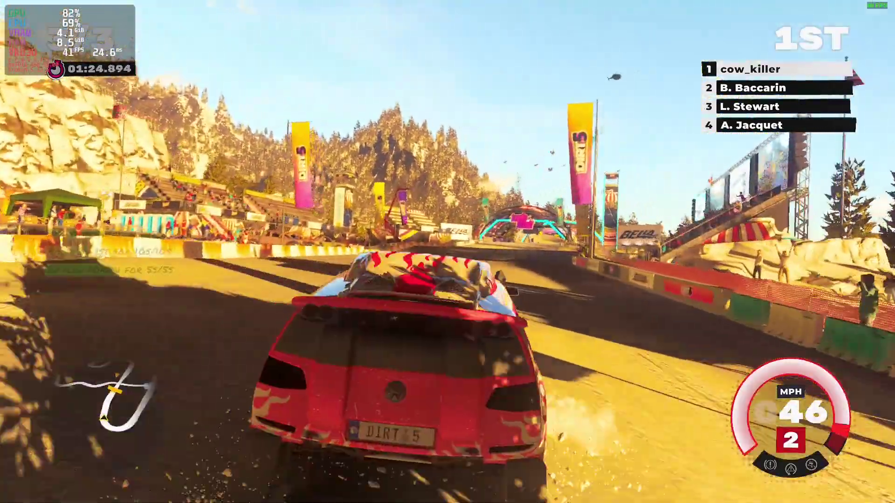
key("Up")
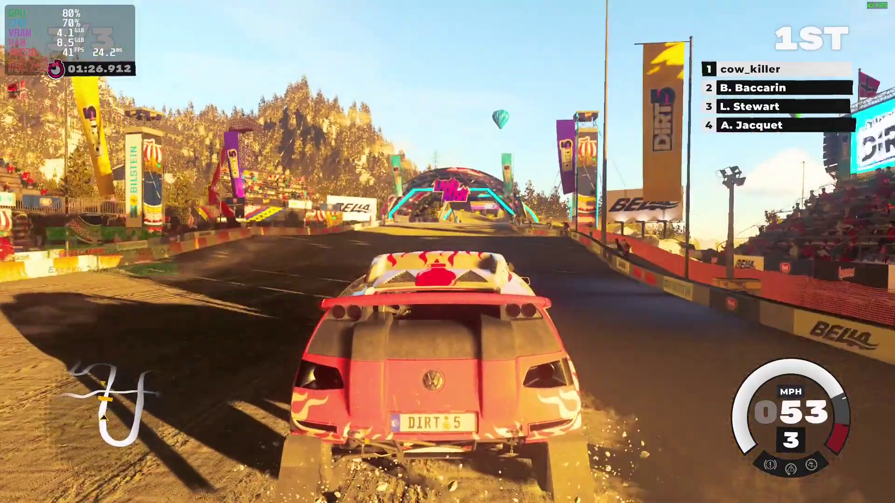